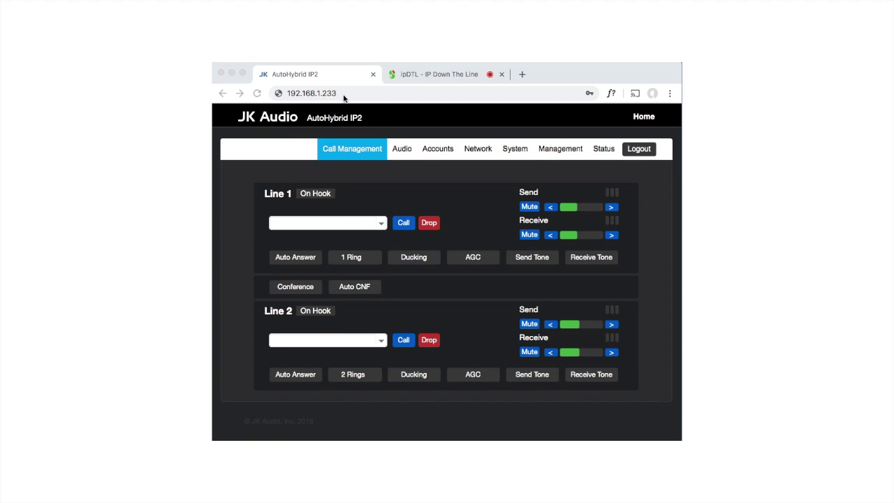
Add OPUS Wide 25kbps Speech to the preferred codecs, move it to the top, and save.
click(403, 149)
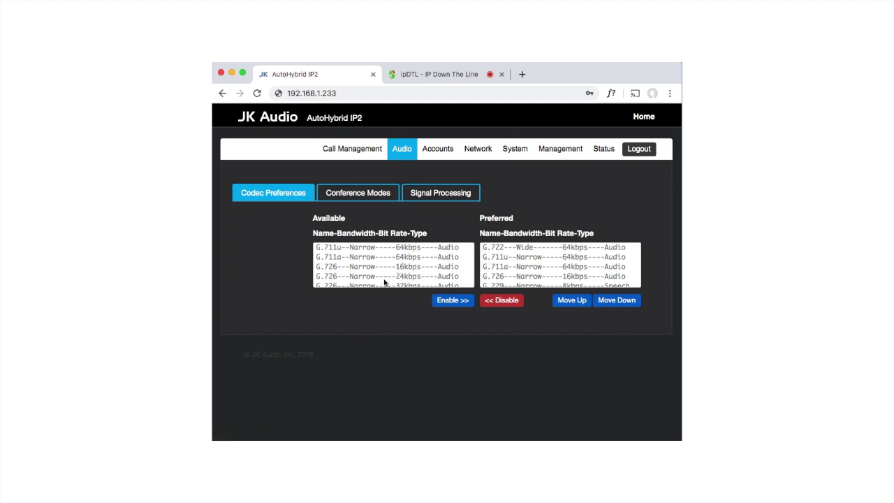
scroll(386, 266, down, 5)
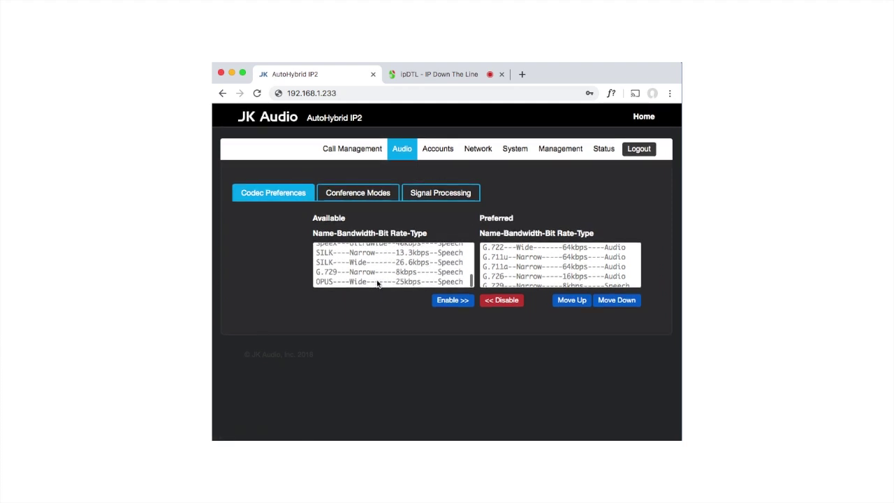
click(377, 281)
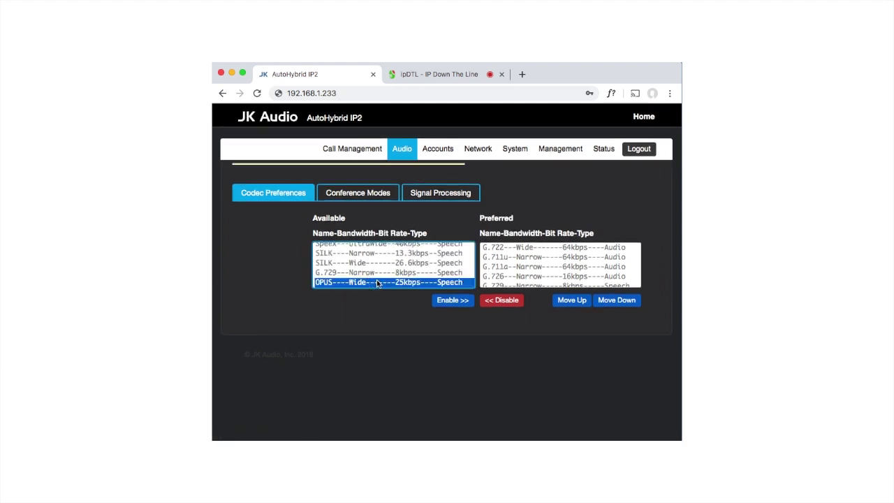
click(460, 304)
scroll(527, 274, down, 2)
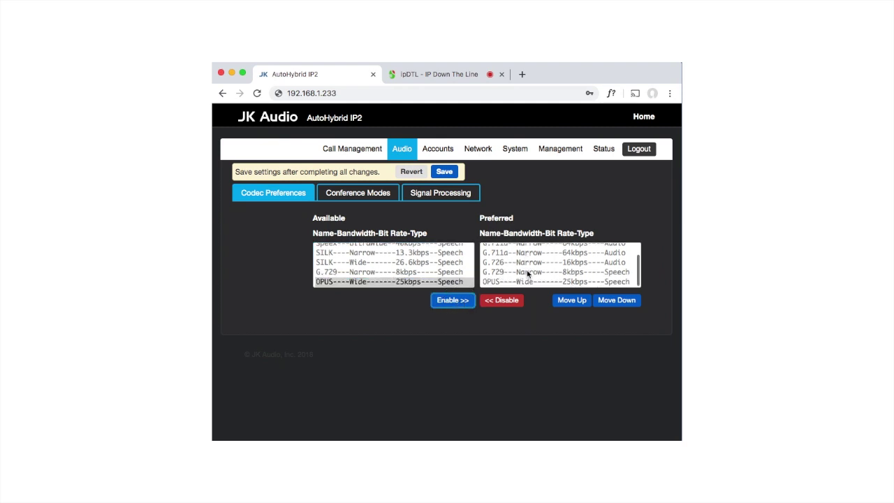
click(519, 282)
click(573, 303)
click(574, 304)
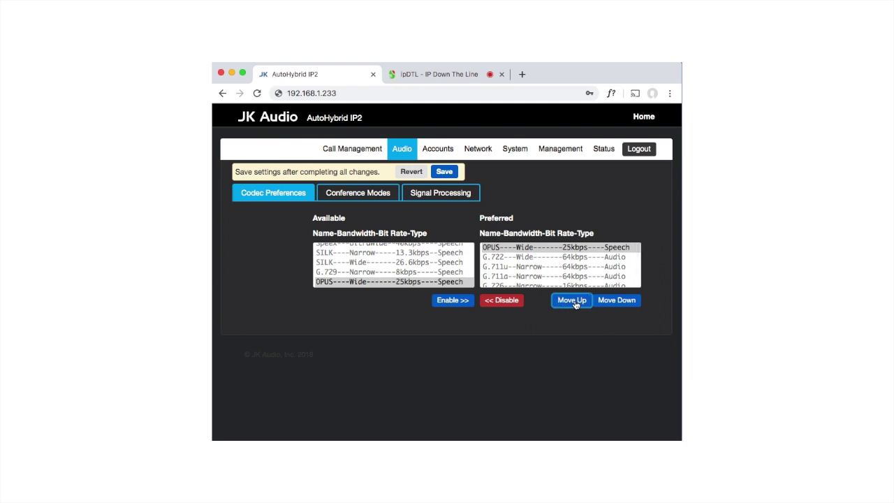
click(542, 249)
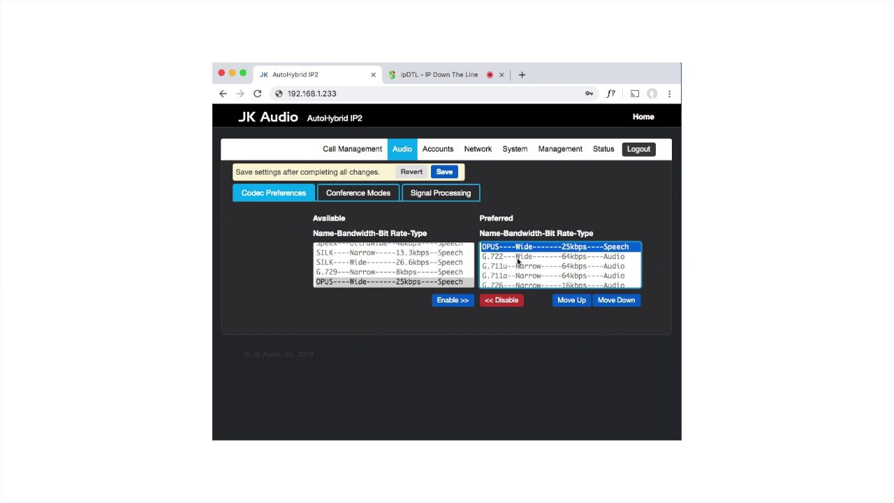
click(452, 171)
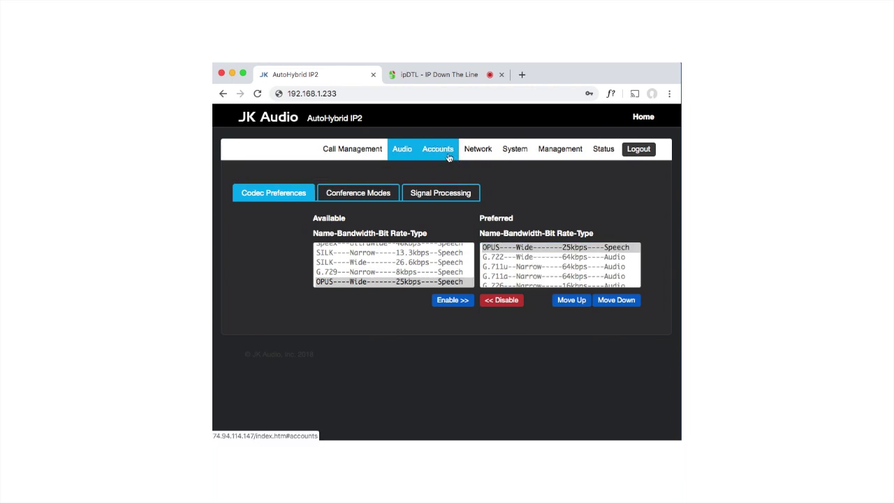
Name account 1 'sip.audio' with display name 'AutoHybrid'.
click(440, 151)
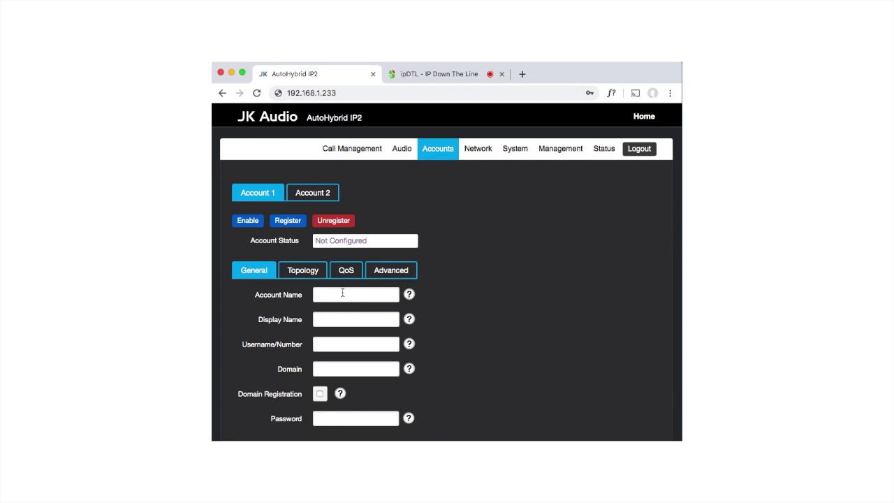
click(342, 293)
text(sip.audio)
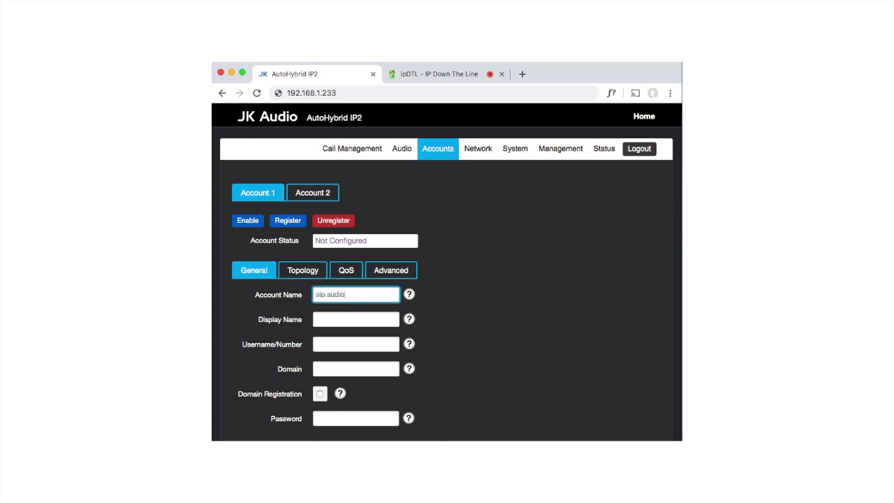
key(Tab)
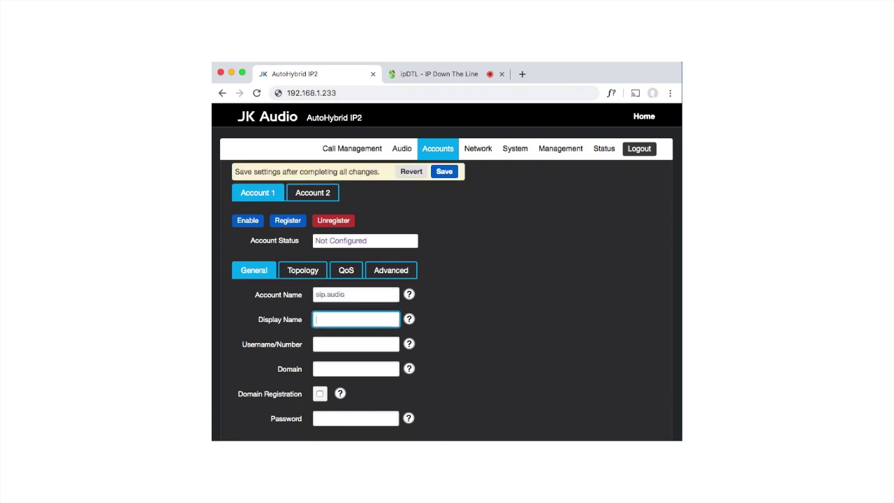
text(AutoHybrid)
Enter username autohybrid and domain sip.audio, enable domain registration, and enter the account password.
click(355, 344)
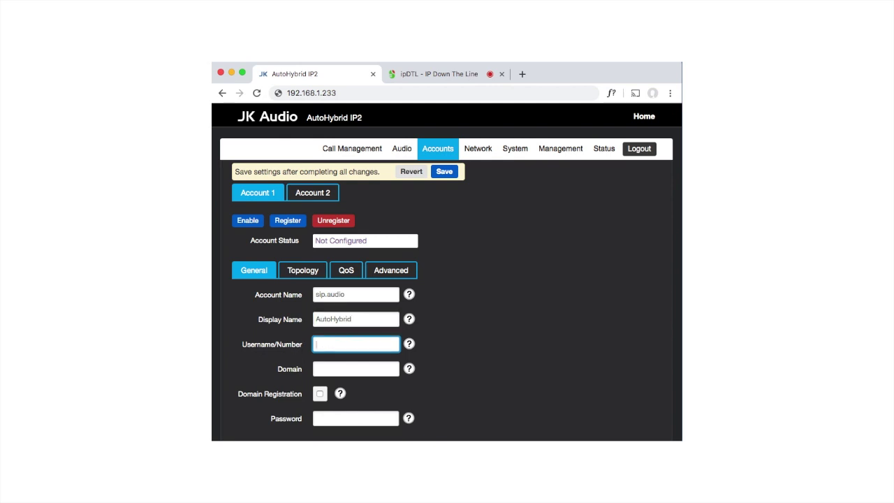
text(autohybrid)
key(Tab)
text(sip.audio)
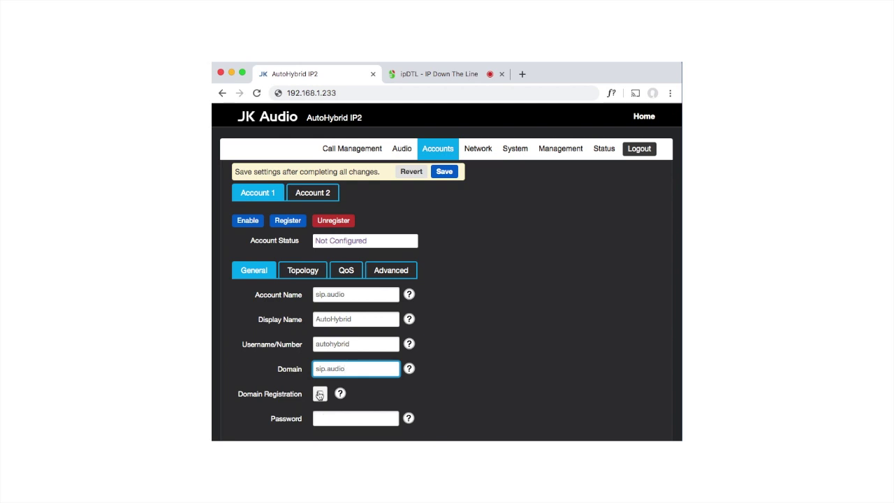
click(320, 394)
mouse_move(334, 400)
click(326, 418)
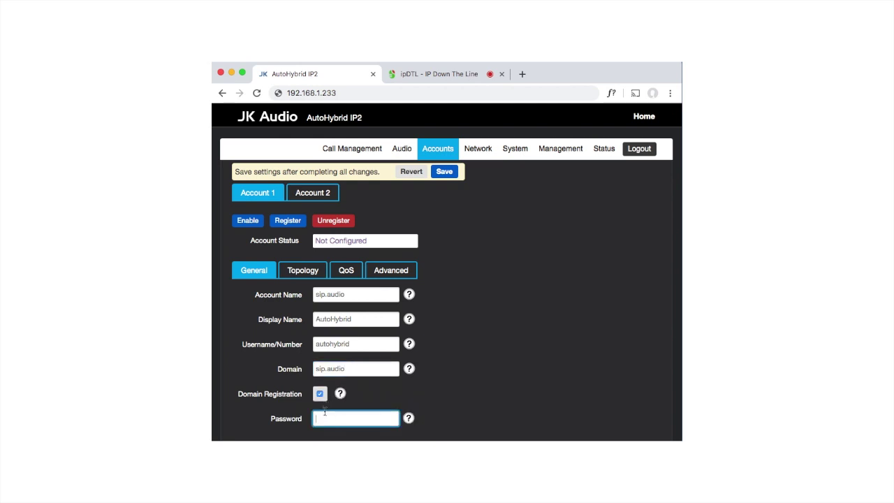
text(**********)
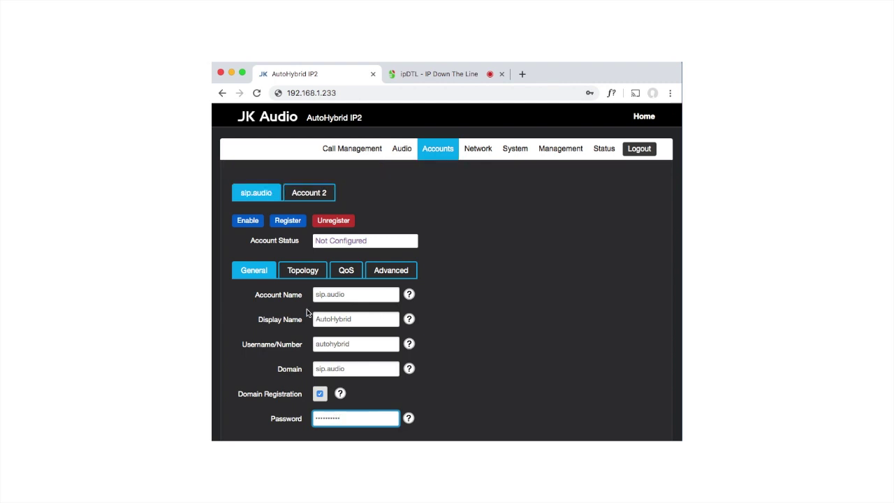
Turn on STUN, set proxy to proxy.sip.audio, and enable keep-alive for the sip.audio account.
click(309, 272)
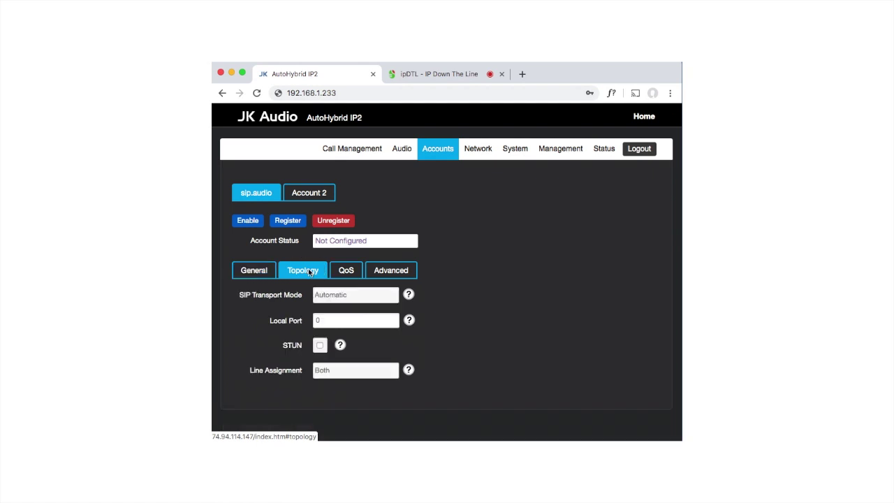
click(319, 347)
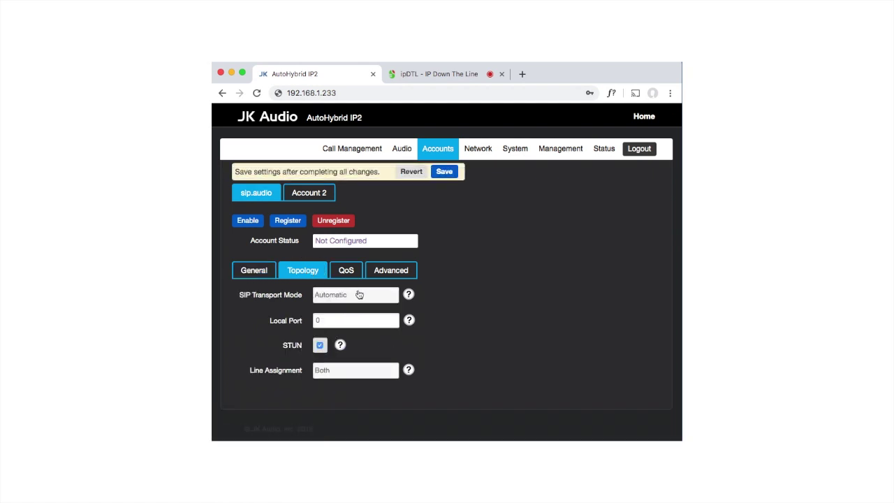
click(383, 273)
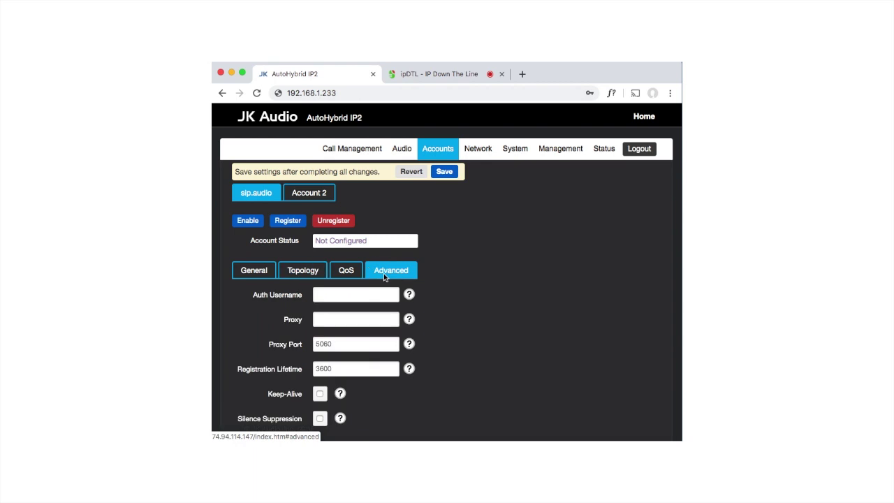
click(335, 315)
text(proxy.sip)
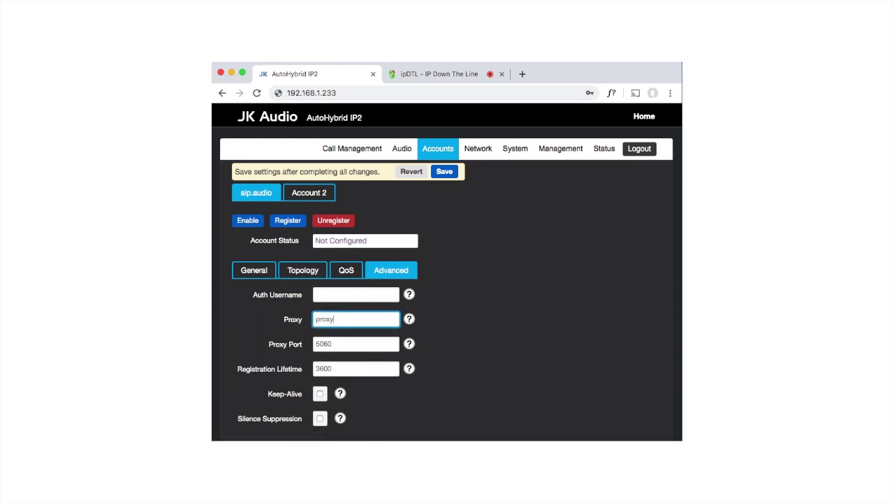
text(.audio)
click(320, 396)
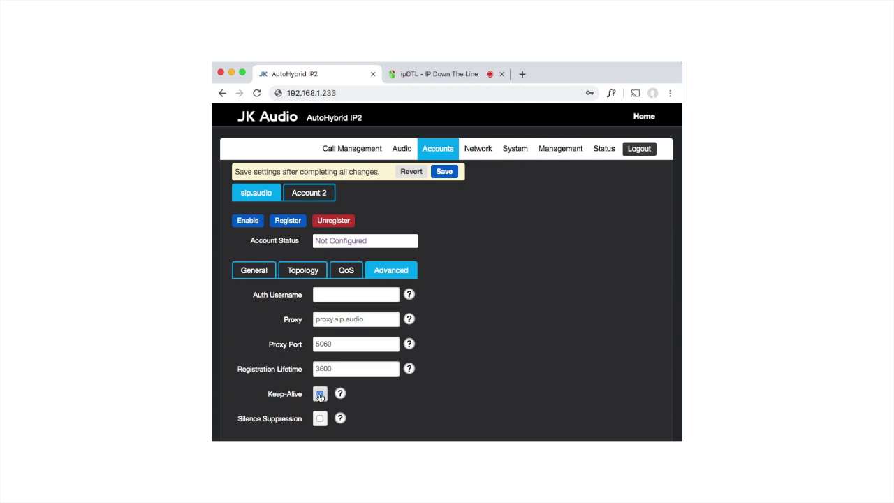
Save, enable and register the sip.audio account, then restart the SIP service.
click(443, 174)
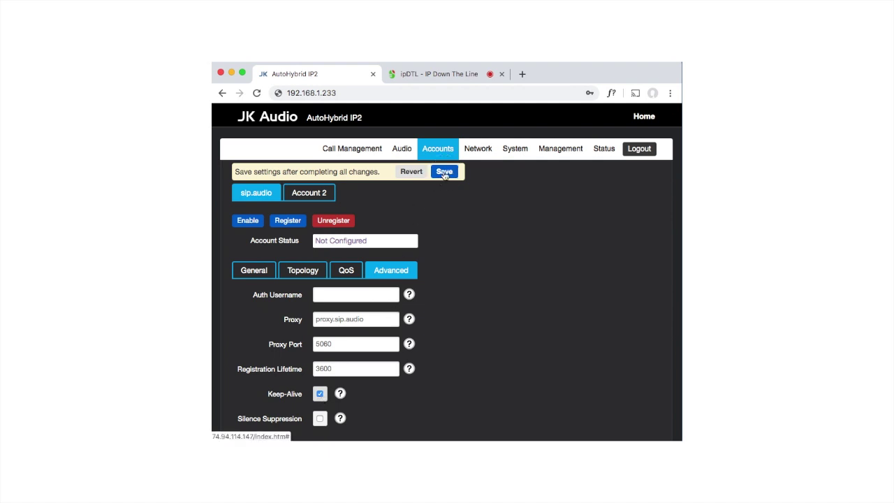
click(249, 221)
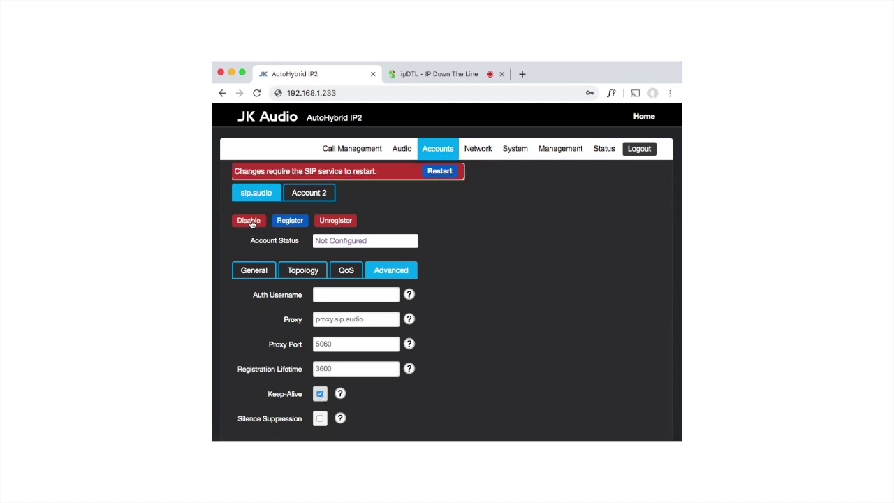
click(299, 222)
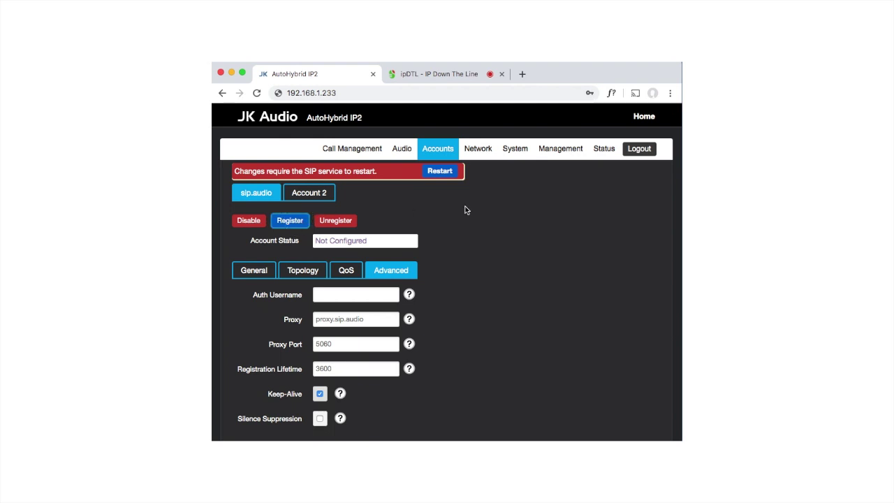
click(440, 175)
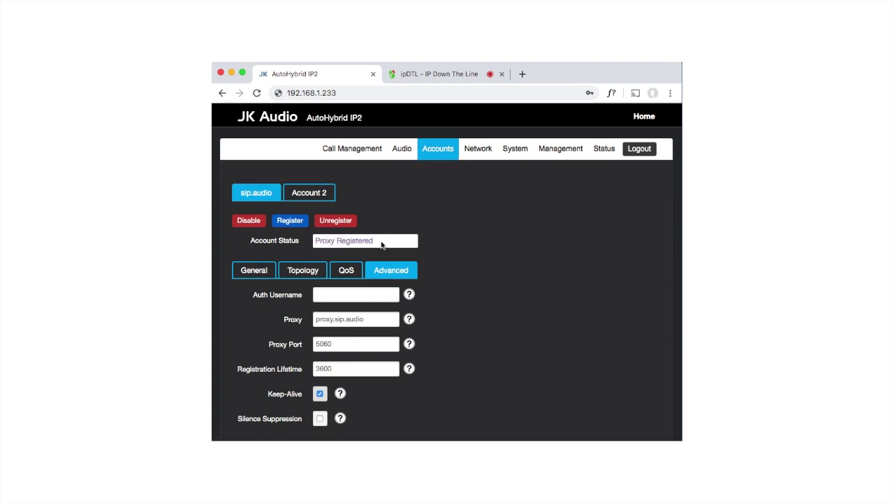
click(357, 152)
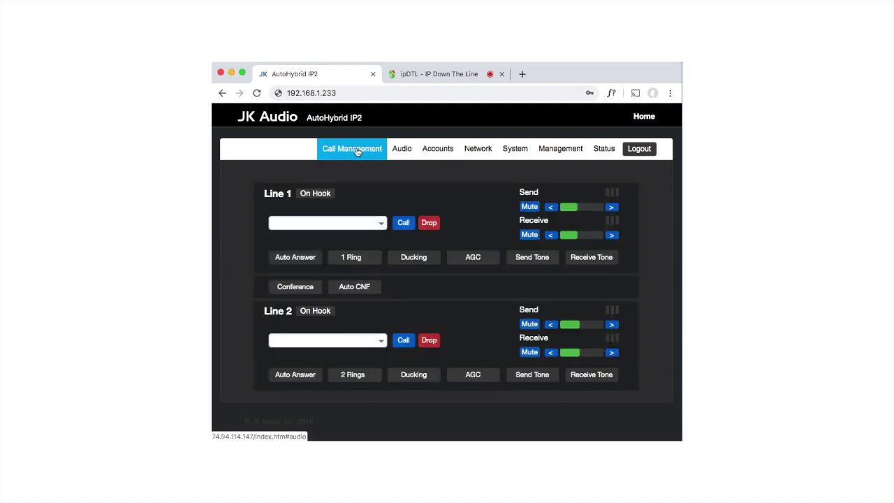
Dial the ipDTL user's sip.audio address from Line 1.
click(336, 221)
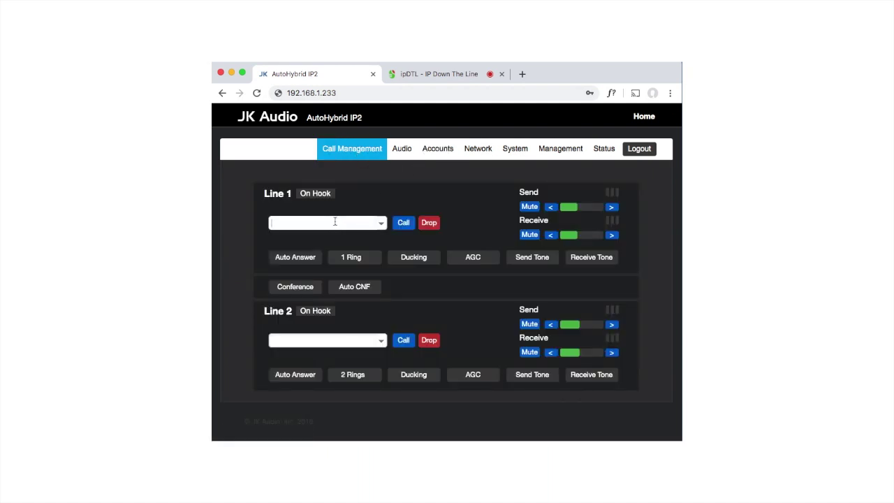
key(super+v)
click(403, 227)
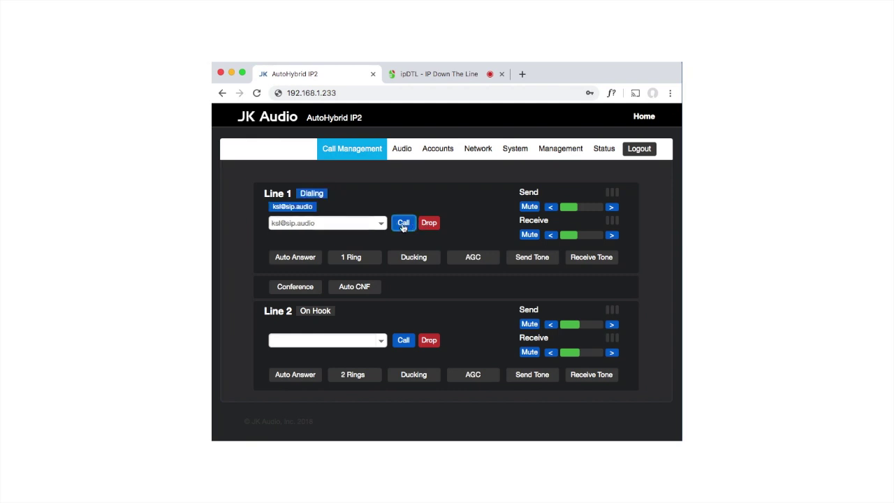
click(460, 72)
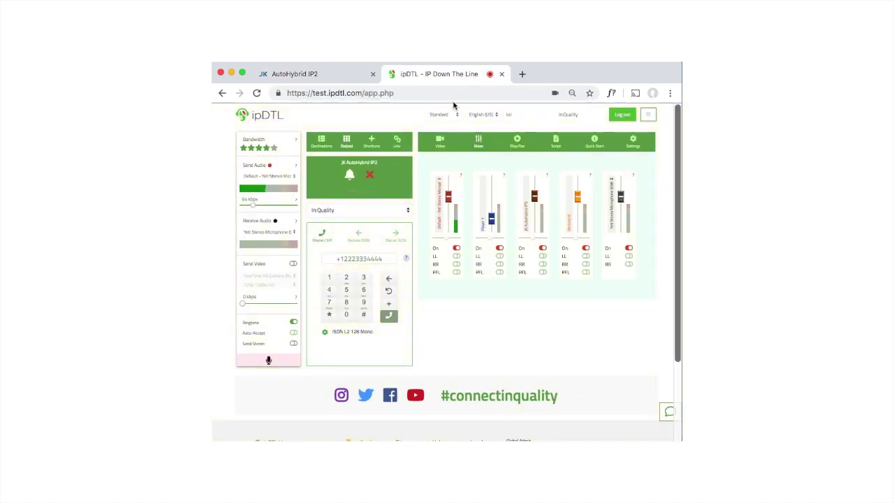
click(397, 178)
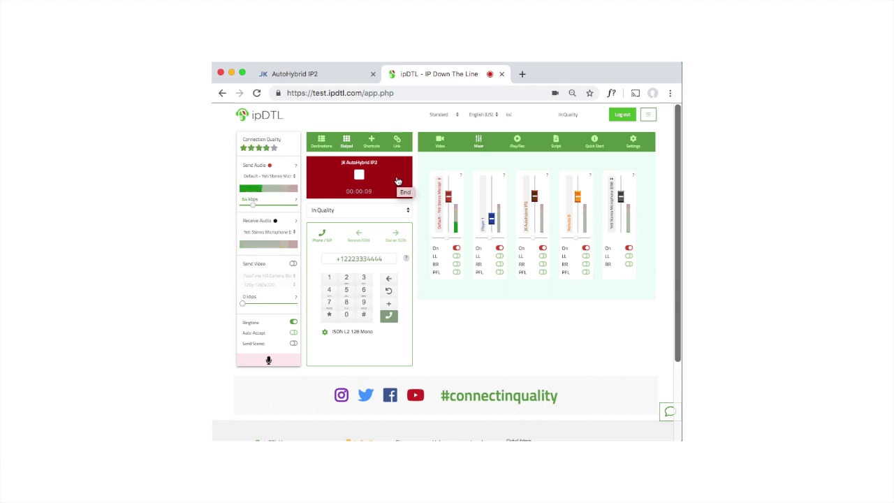
click(398, 181)
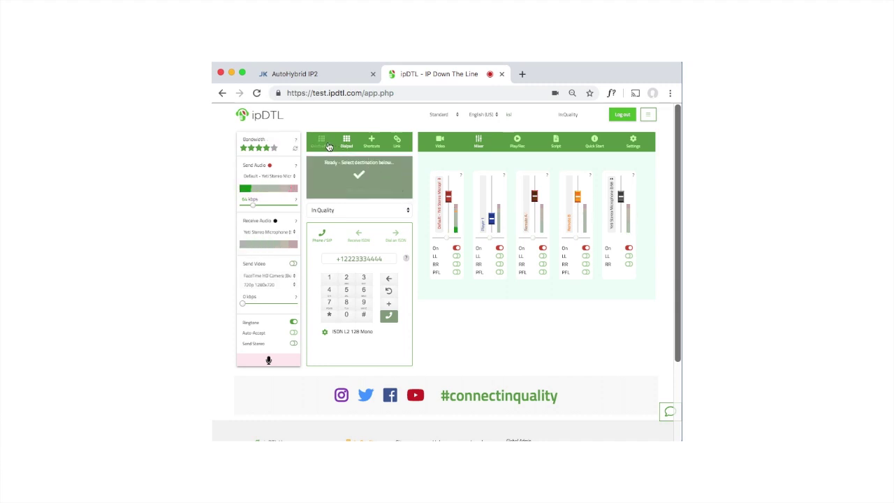
click(343, 258)
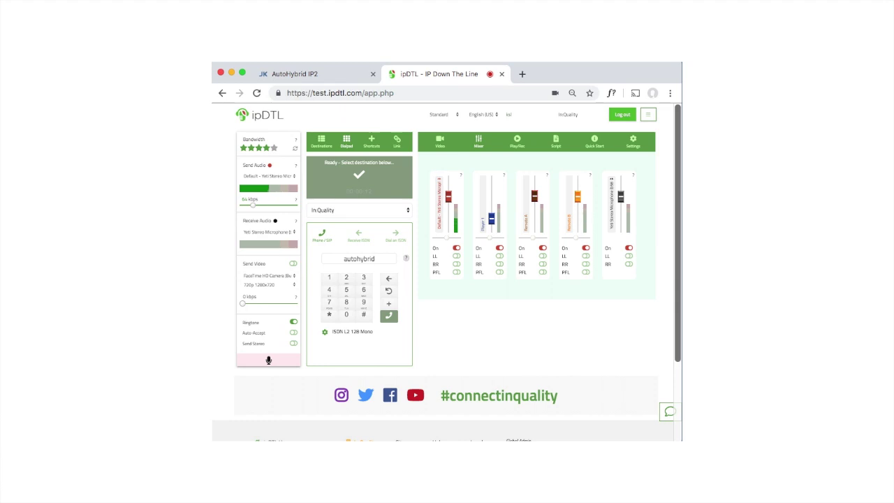
click(390, 321)
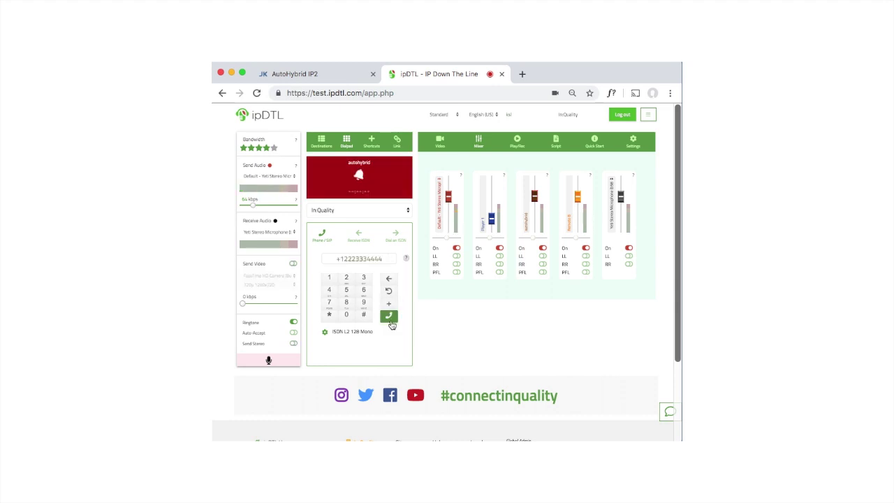
click(343, 77)
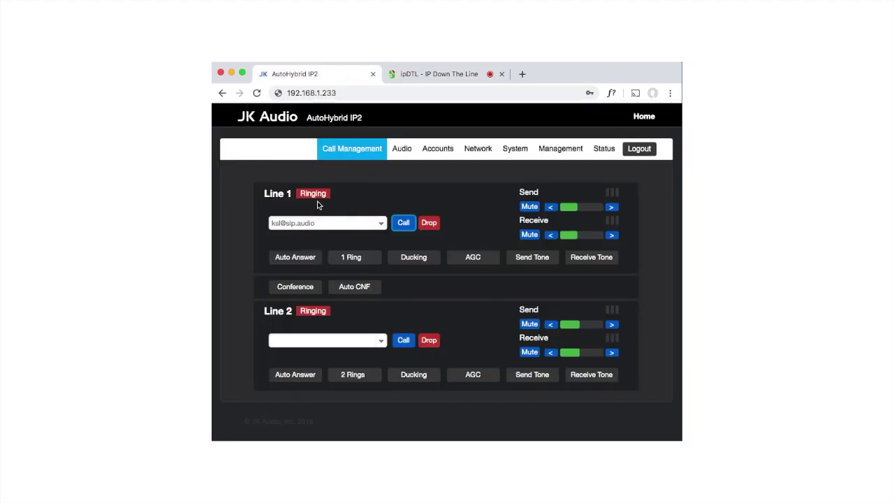
Answer ipDTL's call on Line 1, confirm the Opus codec, then drop it.
click(407, 227)
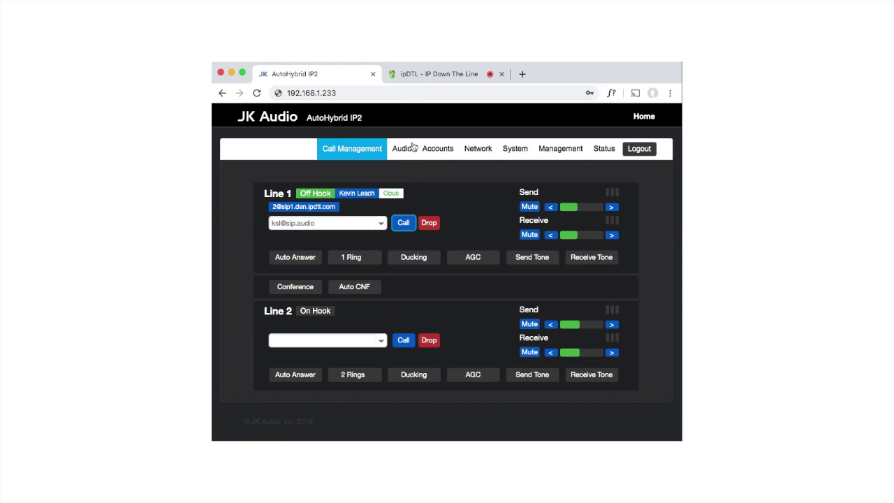
click(429, 223)
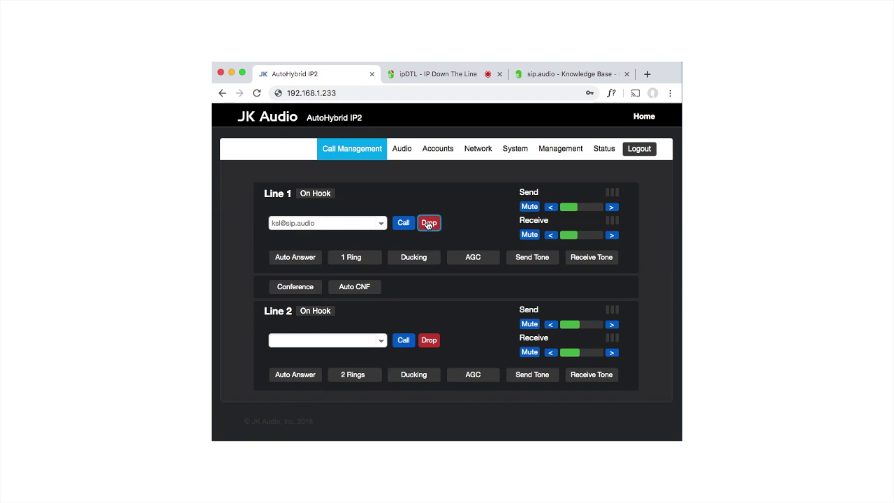
Switch to the sip.audio – Knowledge Base browser tab.
click(523, 74)
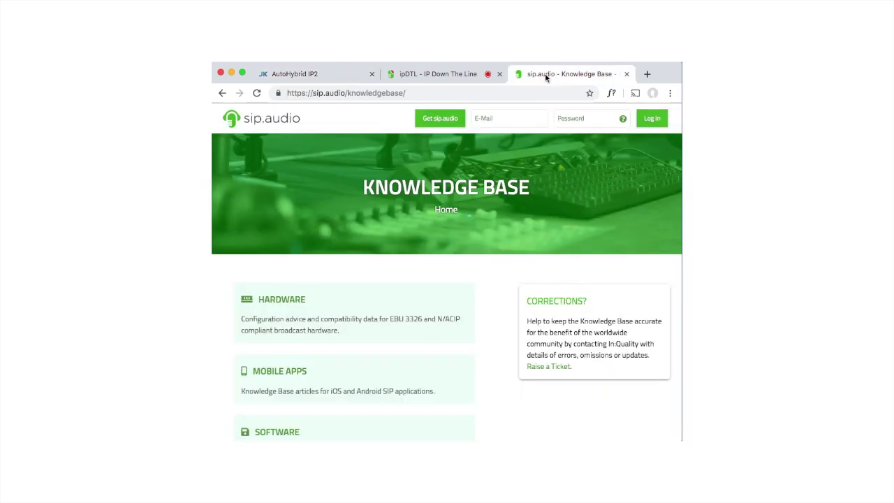